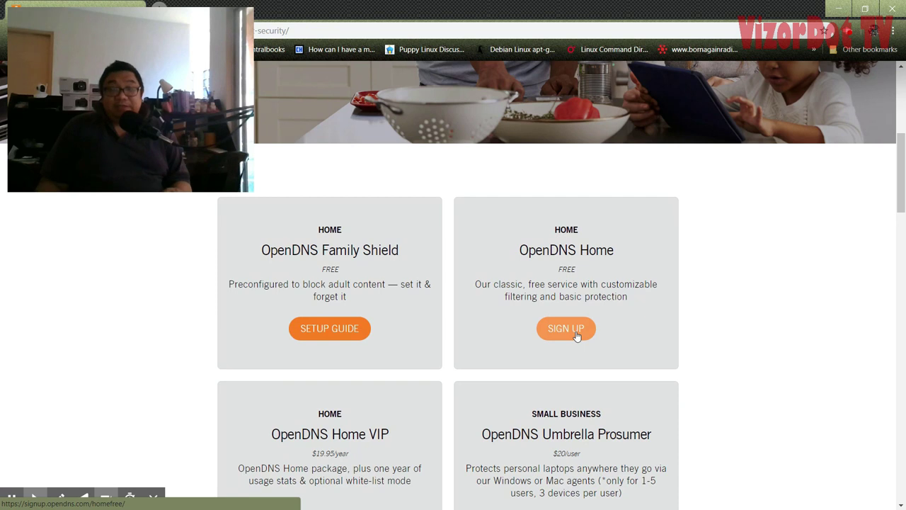
Open the sign-up page for the free OpenDNS Home plan and review its benefits and the account registration form
left_click(576, 335)
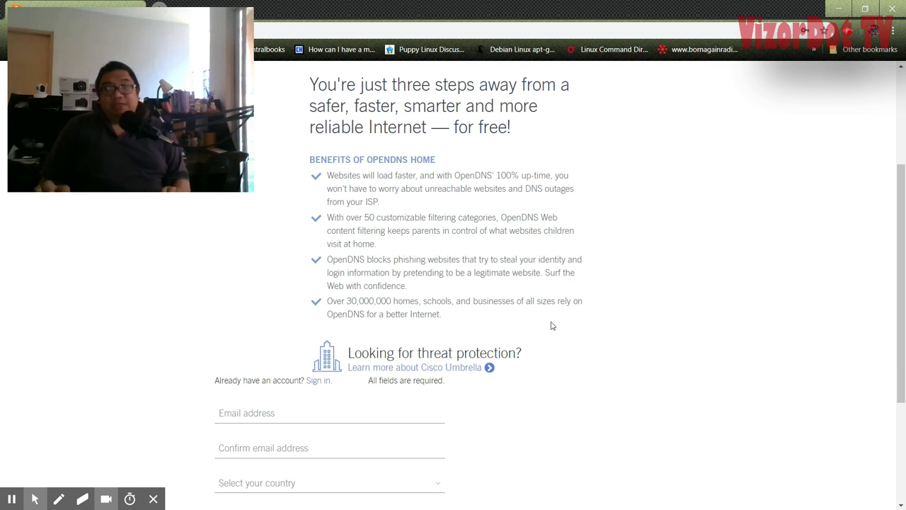
scroll(553, 326, "down", 2)
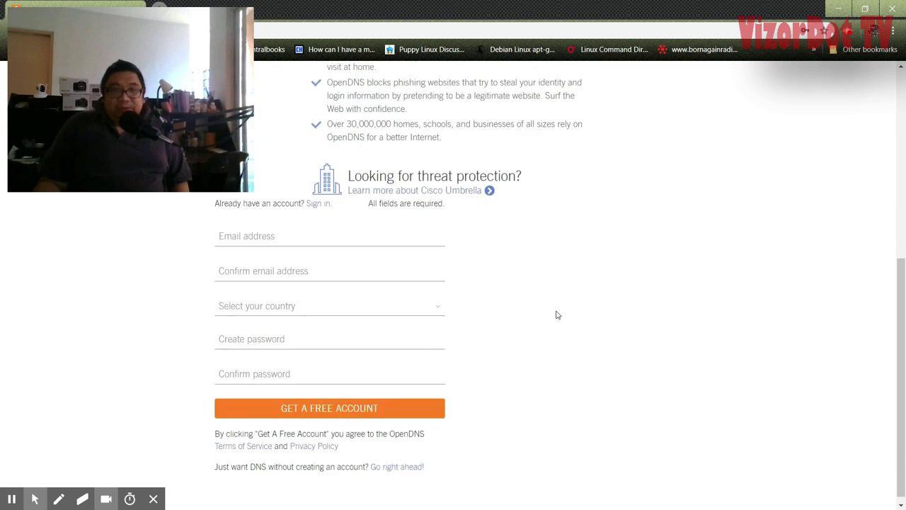
scroll(557, 315, "up", 1)
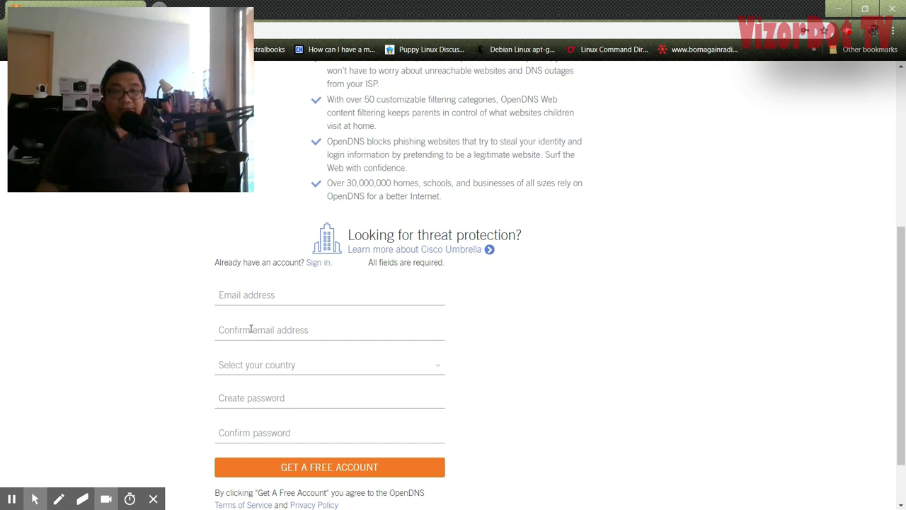
scroll(369, 429, "down", 1)
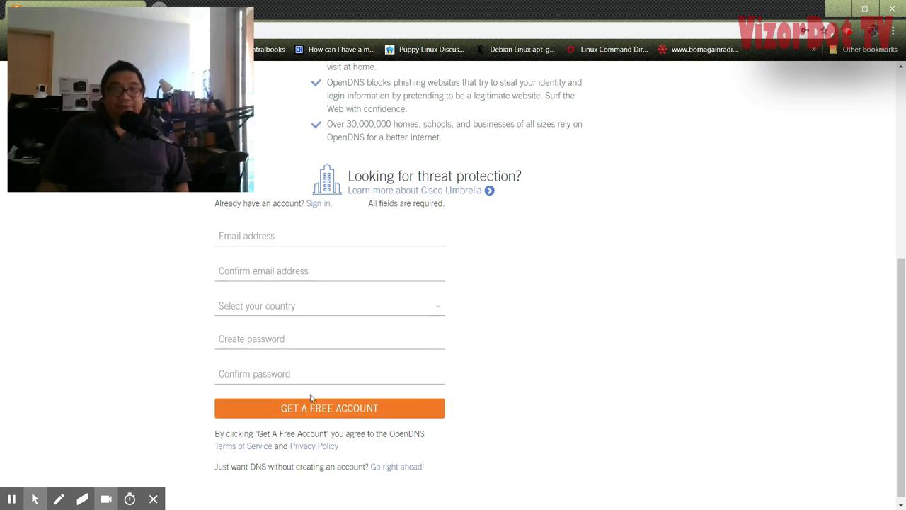
scroll(556, 405, "up", 3)
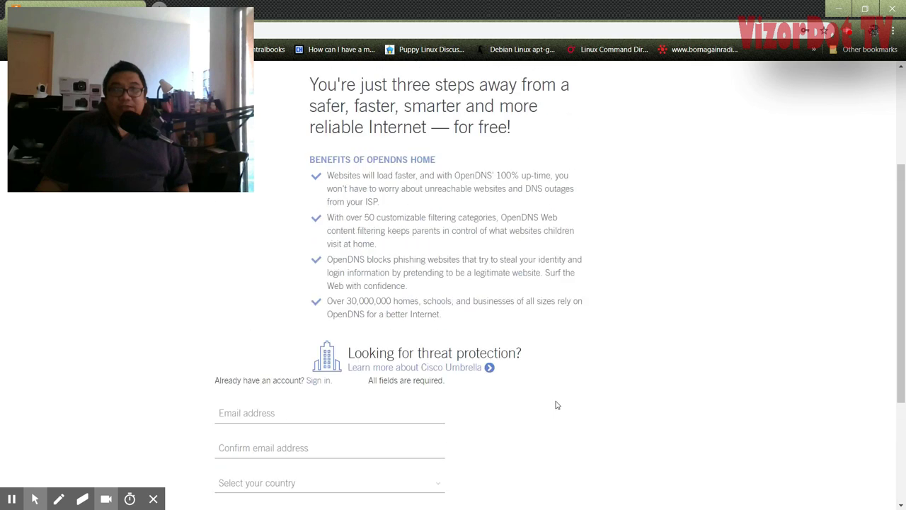
scroll(555, 405, "up", 3)
Go to the opendns.com home page and log in to the OpenDNS dashboard with the saved credentials
left_click(175, 41)
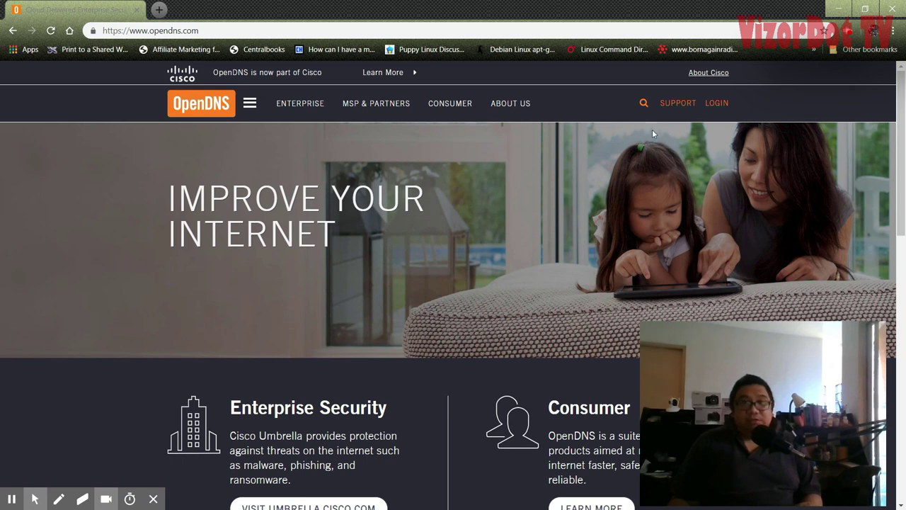
left_click(717, 104)
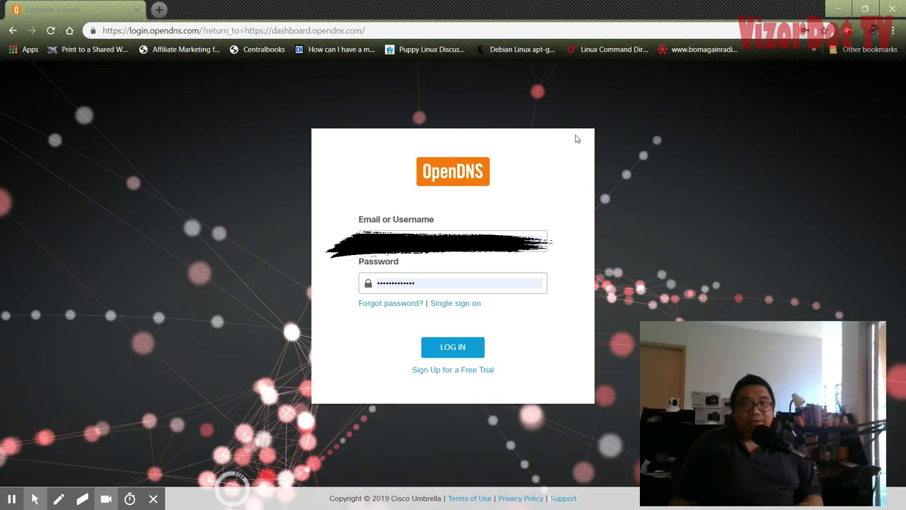
left_click(461, 346)
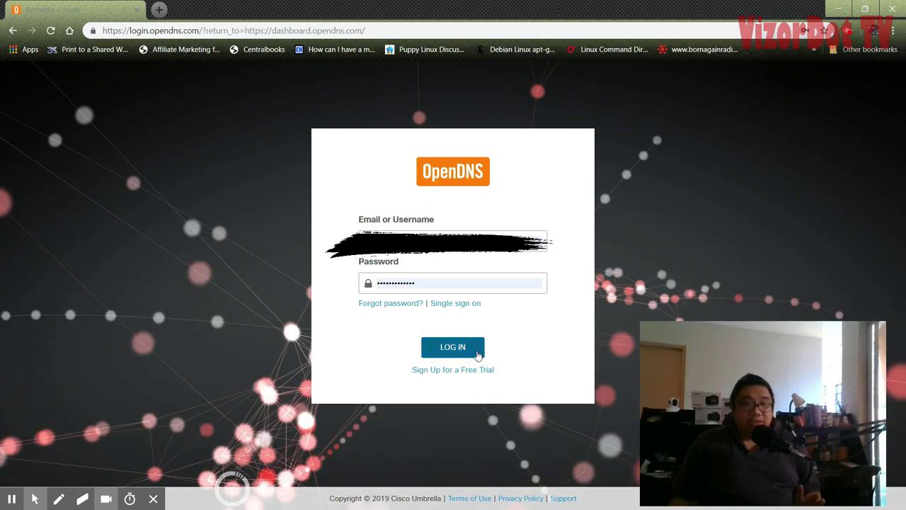
left_click(478, 353)
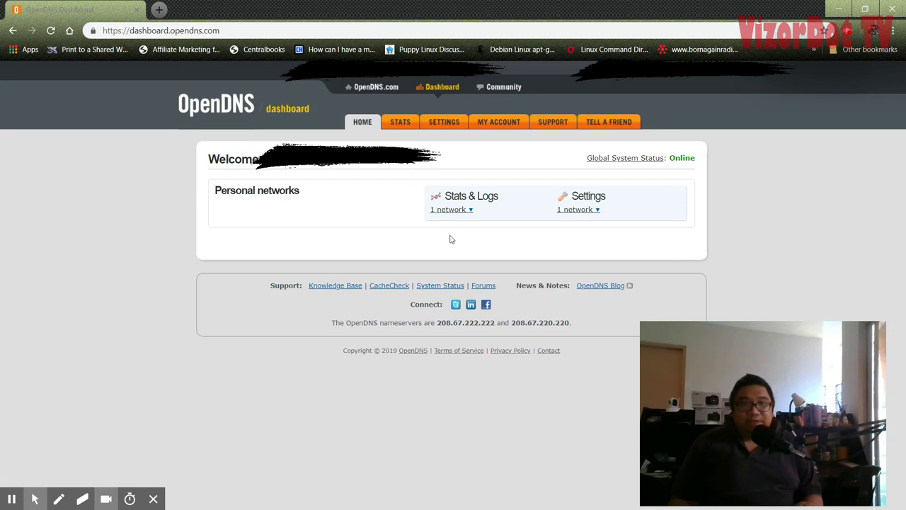
Open the Web Content Filtering settings for the office network from the dashboard
left_click(576, 213)
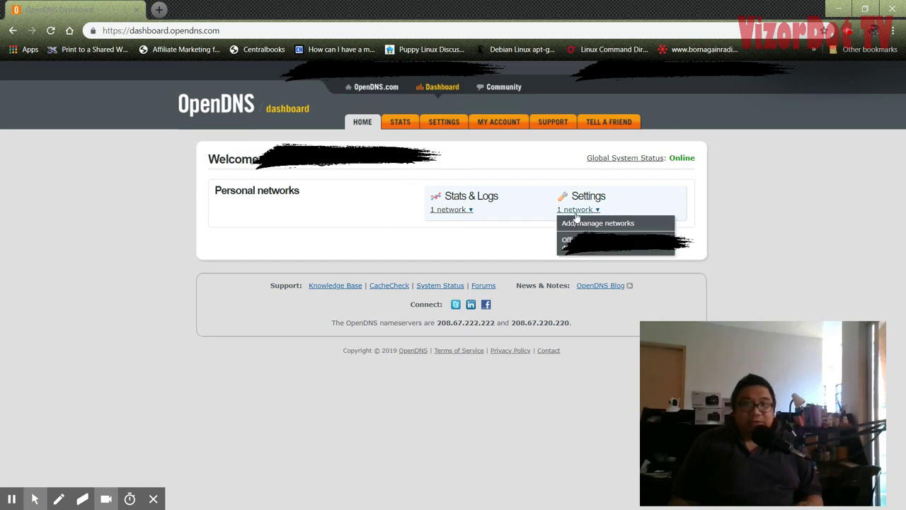
mouse_move(678, 242)
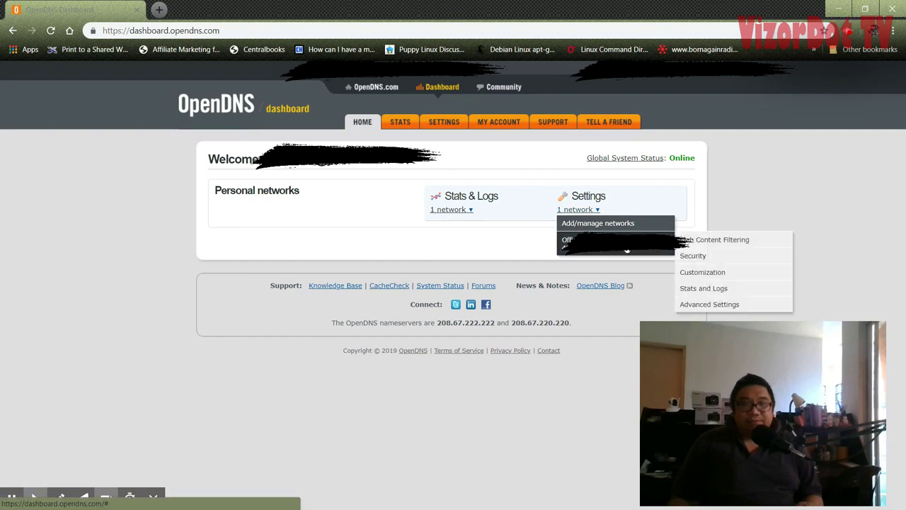
left_click(681, 241)
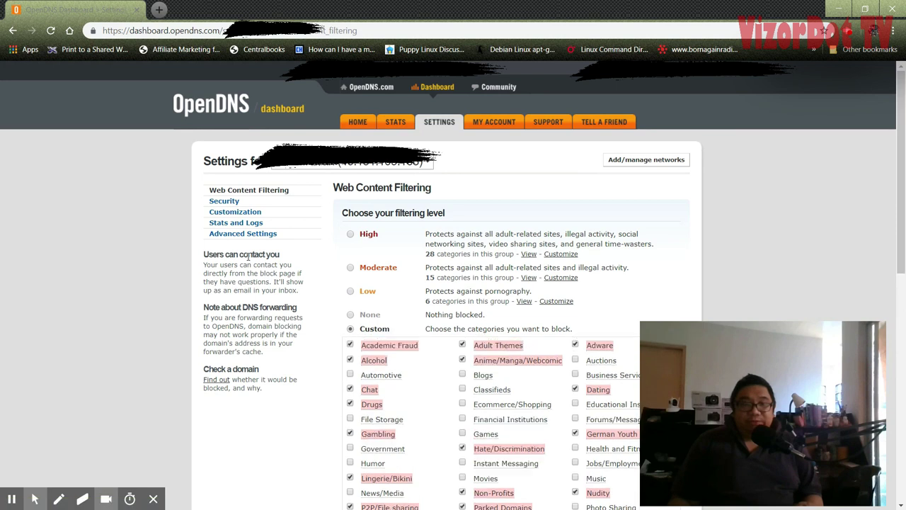
Circle Nudity, Pornography, Sexuality, P2P/File sharing, Non-Profits, Parked Domains, Hate/Discrimination and Web Spam among the custom blocked categories with the annotation pen
scroll(248, 261, "down", 2)
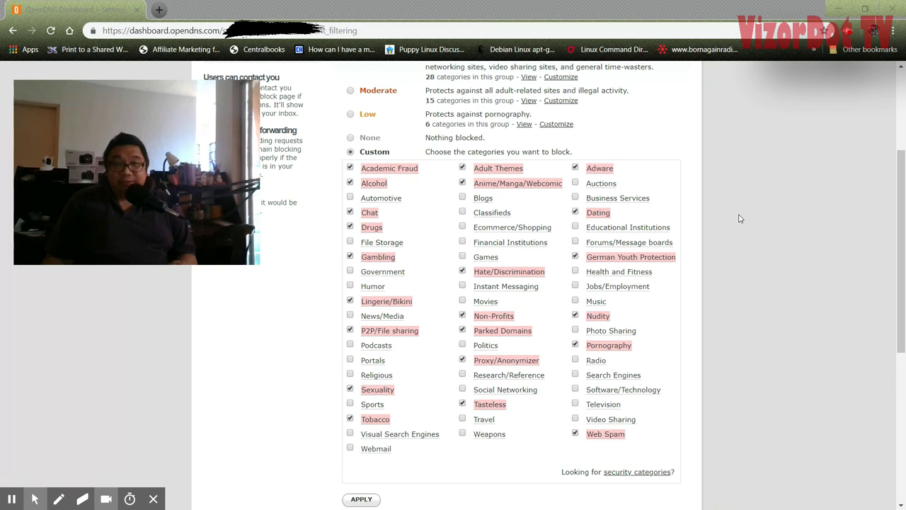
scroll(738, 218, "down", 2)
scroll(739, 219, "up", 1)
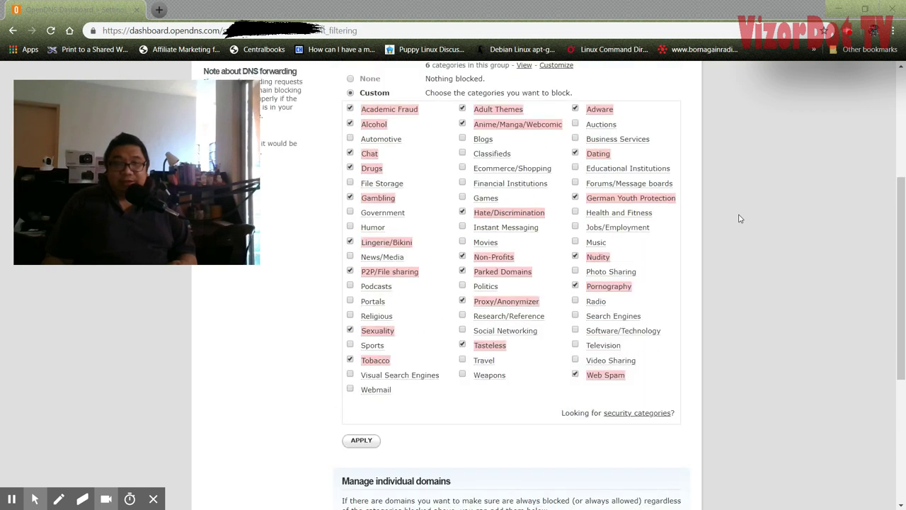
left_click(59, 499)
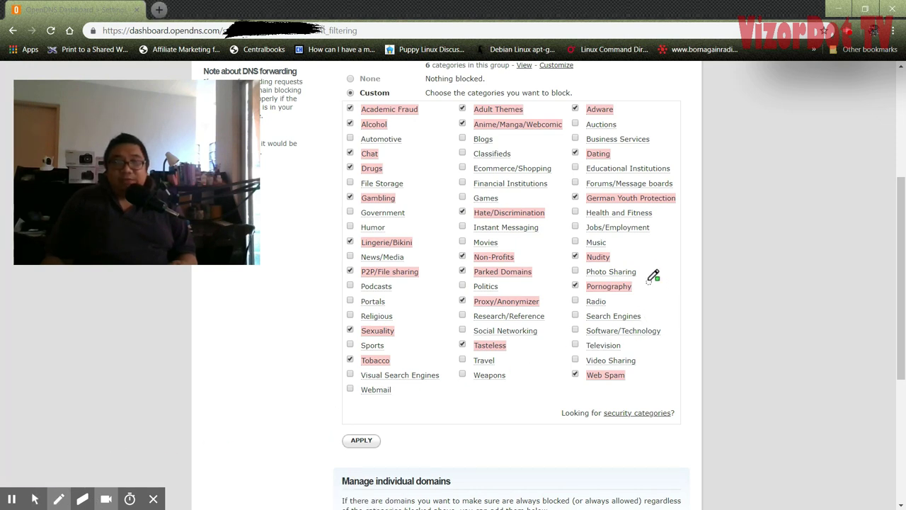
mouse_move(650, 277)
left_mouse_down()
mouse_move(563, 275)
mouse_move(621, 296)
mouse_move(658, 280)
mouse_move(652, 264)
mouse_move(582, 238)
mouse_move(609, 278)
mouse_move(627, 242)
left_mouse_up()
mouse_move(405, 317)
left_mouse_down()
mouse_move(411, 335)
mouse_move(407, 321)
left_mouse_up()
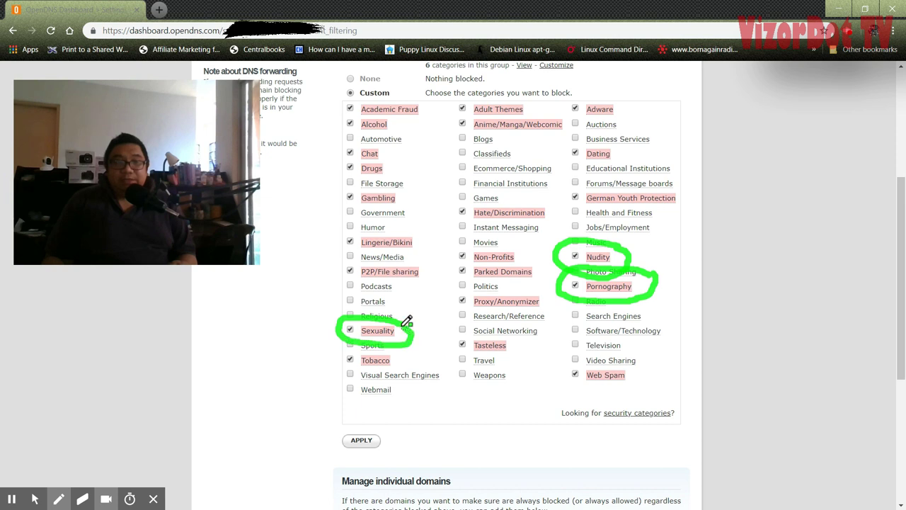
mouse_move(425, 257)
left_mouse_down()
mouse_move(330, 269)
mouse_move(398, 293)
mouse_move(422, 247)
left_mouse_up()
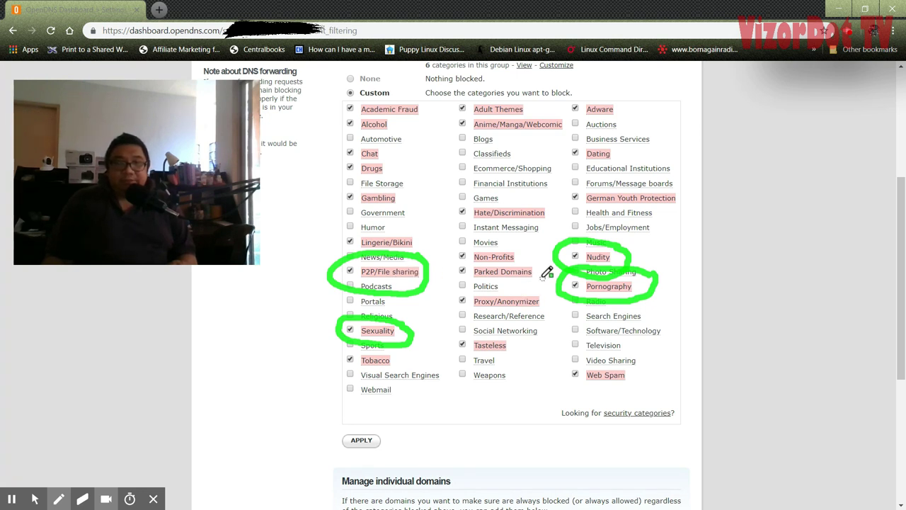
mouse_move(545, 271)
left_mouse_down()
mouse_move(504, 236)
mouse_move(480, 283)
mouse_move(532, 277)
mouse_move(545, 265)
left_mouse_up()
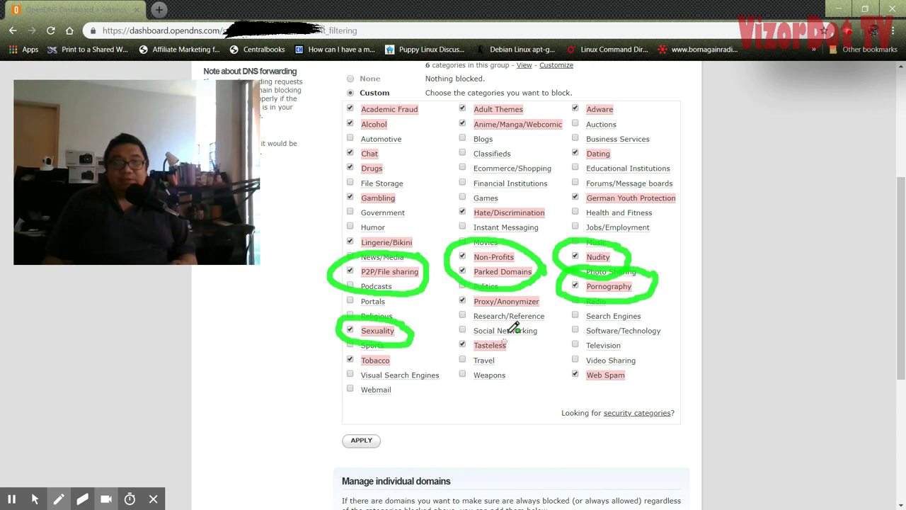
mouse_move(531, 198)
left_mouse_down()
mouse_move(485, 220)
mouse_move(544, 211)
left_mouse_up()
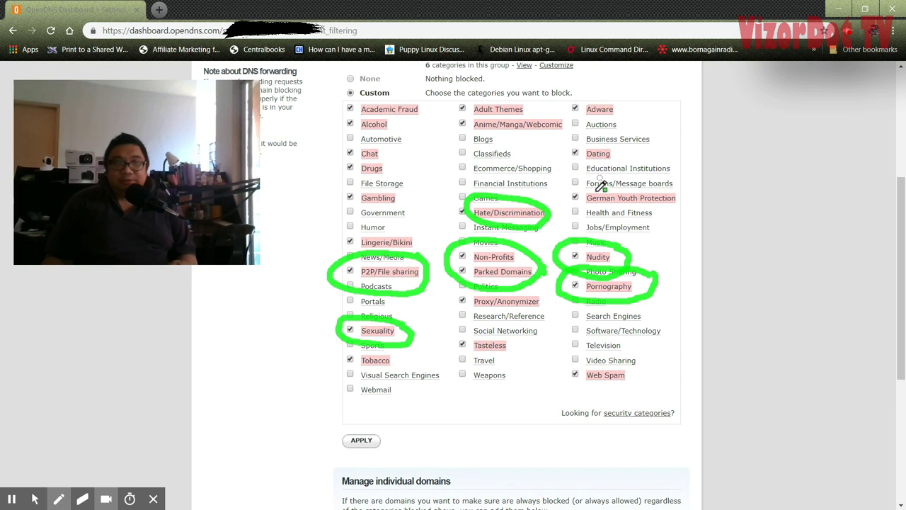
mouse_move(645, 358)
left_mouse_down()
mouse_move(559, 360)
mouse_move(648, 375)
mouse_move(643, 361)
left_mouse_up()
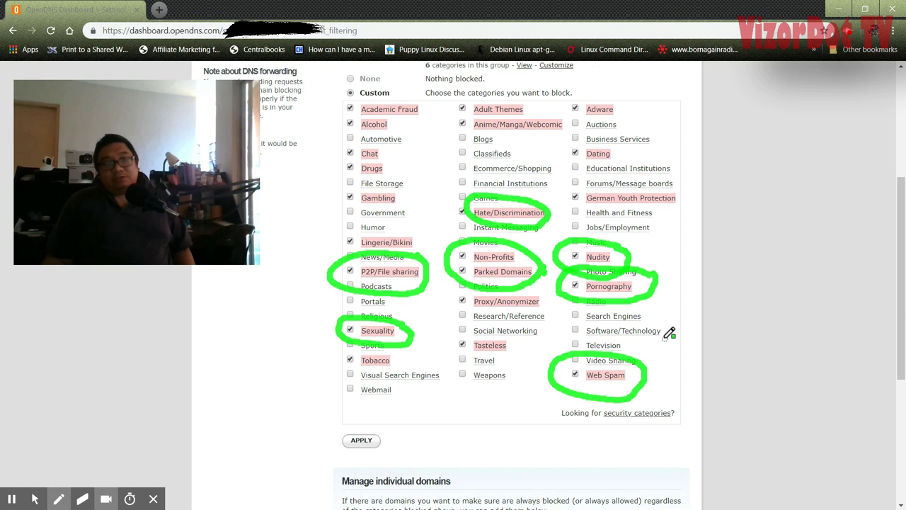
Examine the Manage individual domains section, including its always-block domain entry field, and the filtering categories above it
scroll(669, 333, "down", 3)
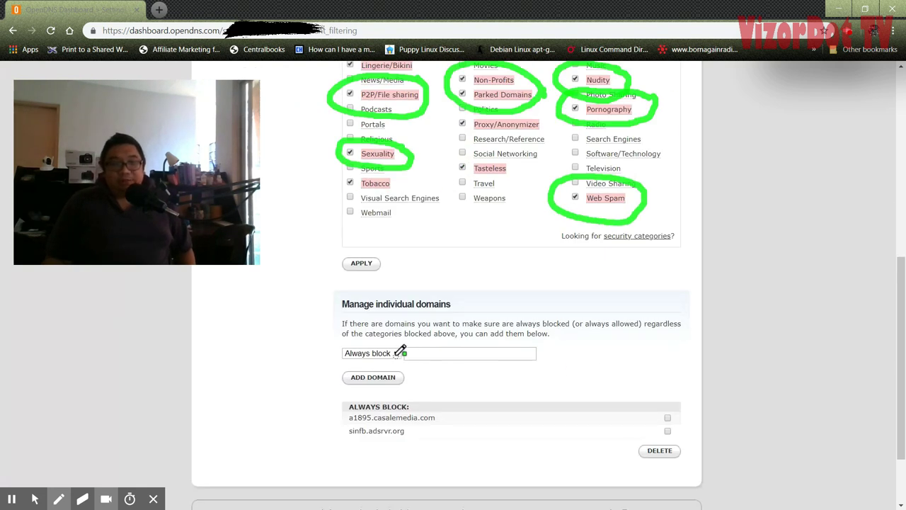
key("alt+p")
left_click(394, 353)
left_click(440, 352)
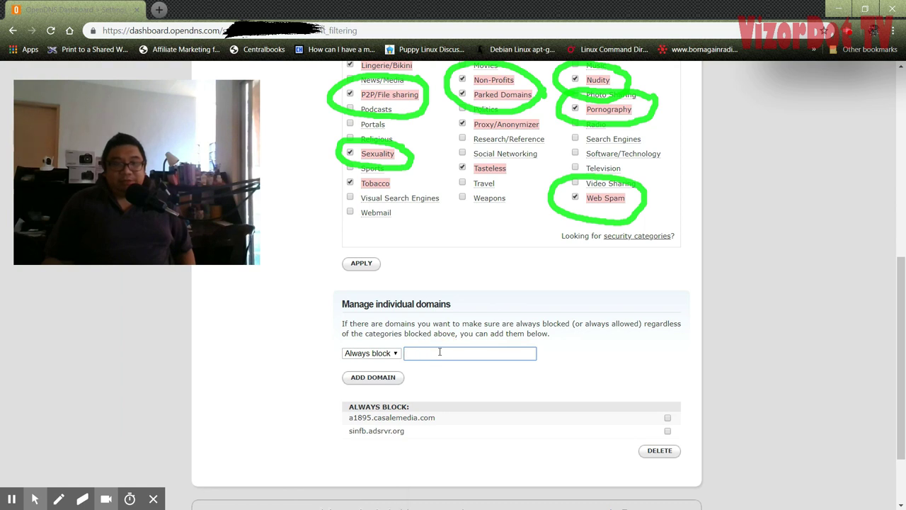
scroll(439, 446, "up", 2)
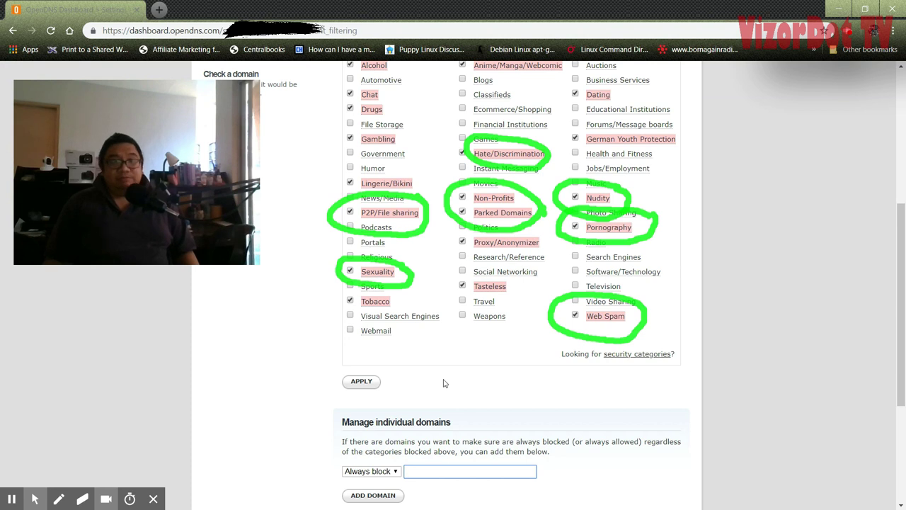
scroll(443, 384, "down", 2)
scroll(444, 383, "up", 2)
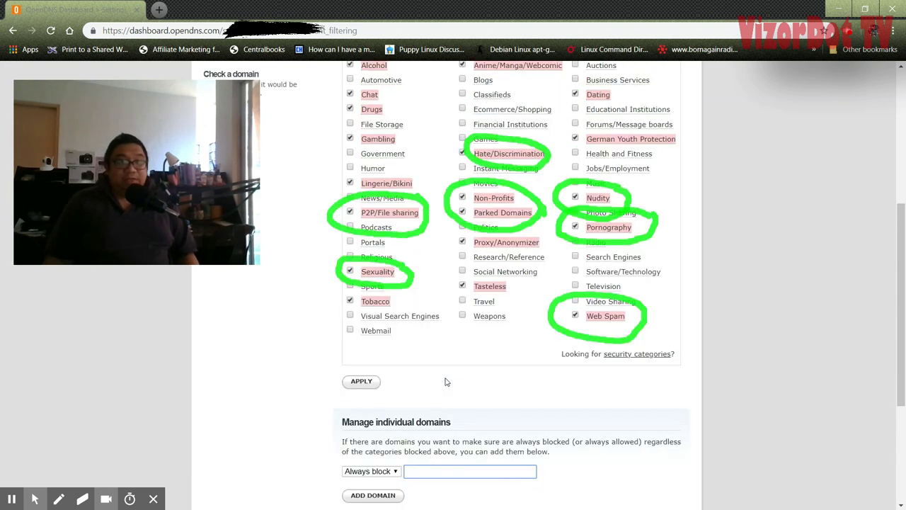
scroll(452, 400, "down", 2)
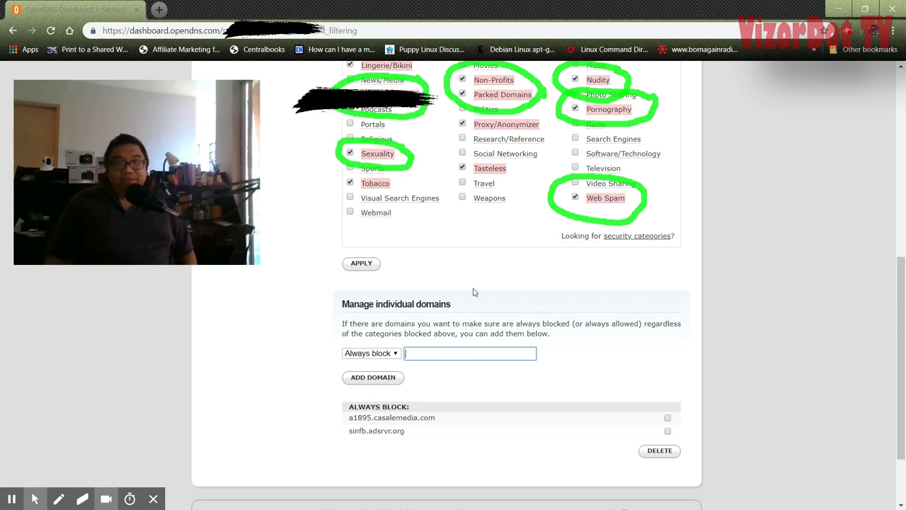
Download the OpenDNS Updater Windows client from the dashboard's Support page, saving OpenDNS-Updater-2.2.1.exe in the Downloads folder
scroll(496, 331, "up", 3)
scroll(496, 333, "up", 1)
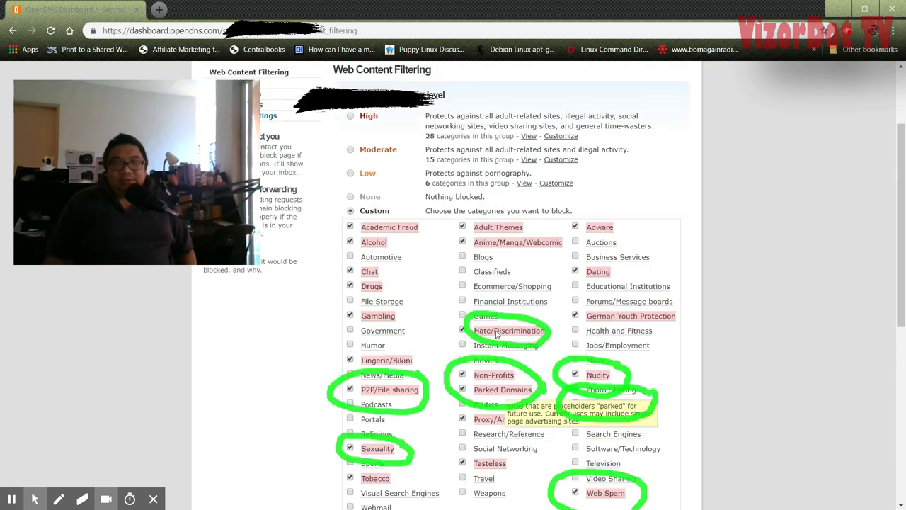
scroll(496, 334, "up", 1)
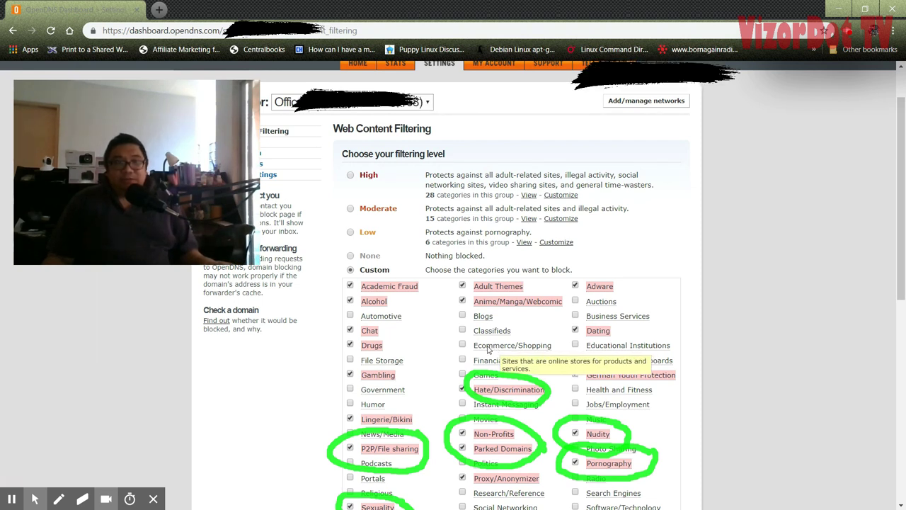
scroll(259, 369, "up", 1)
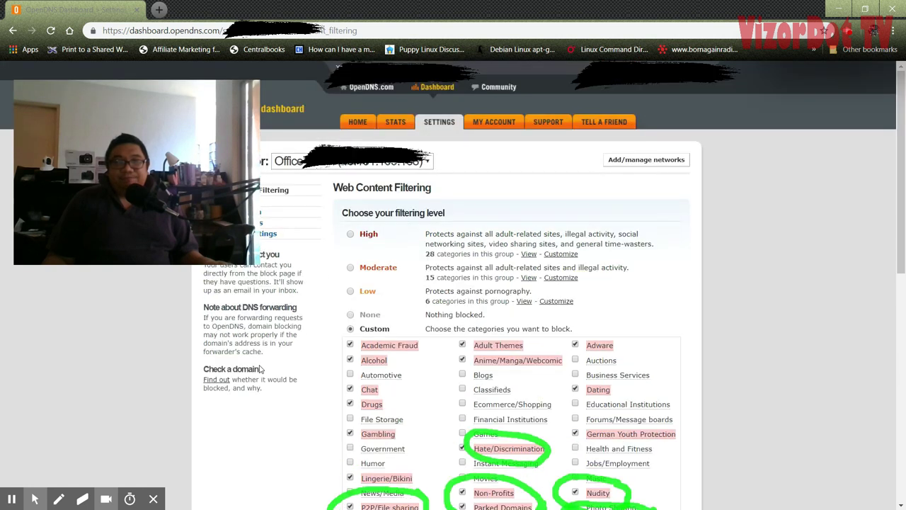
left_click(549, 122)
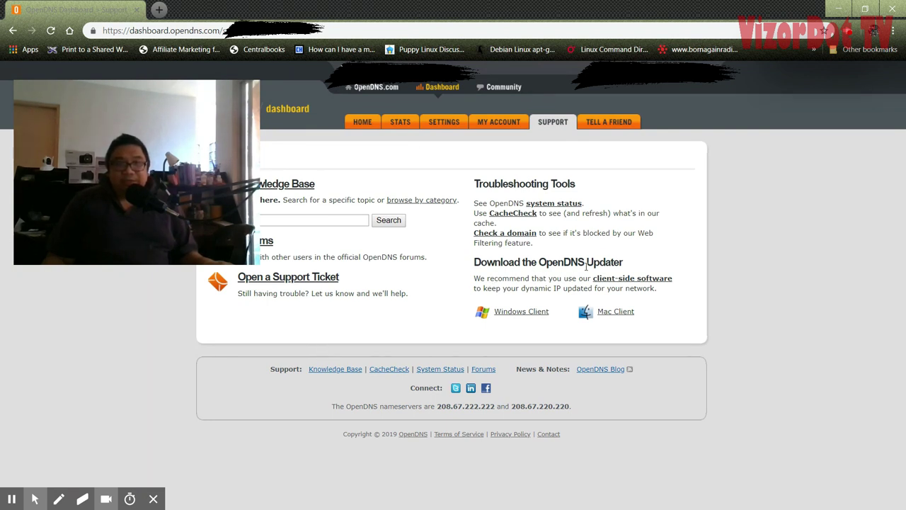
left_click(517, 319)
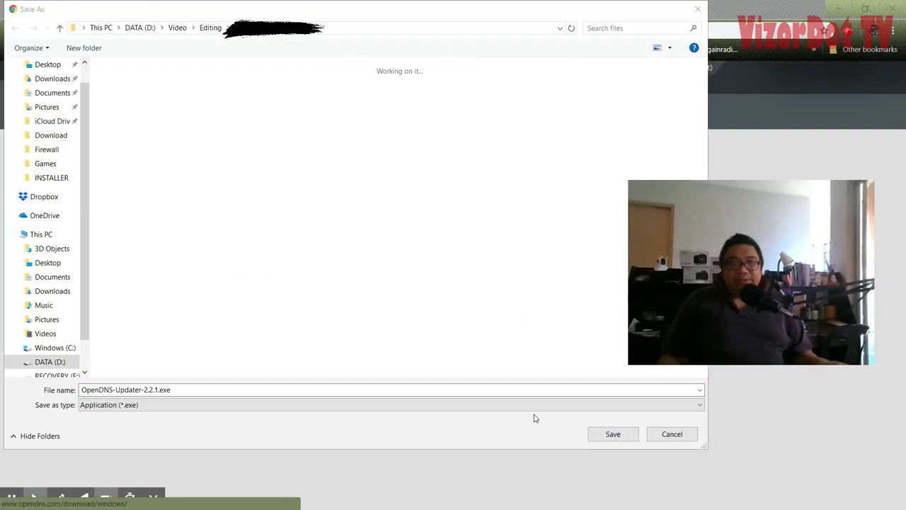
left_click(54, 291)
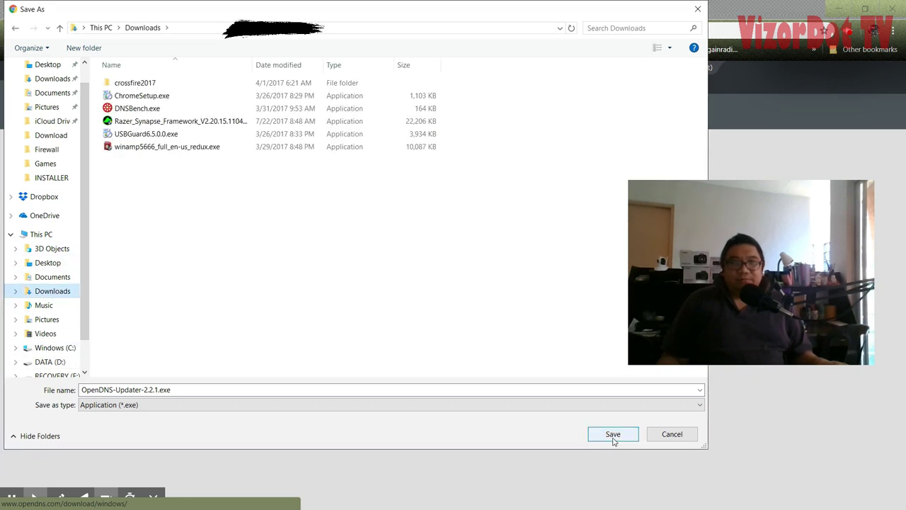
left_click(613, 434)
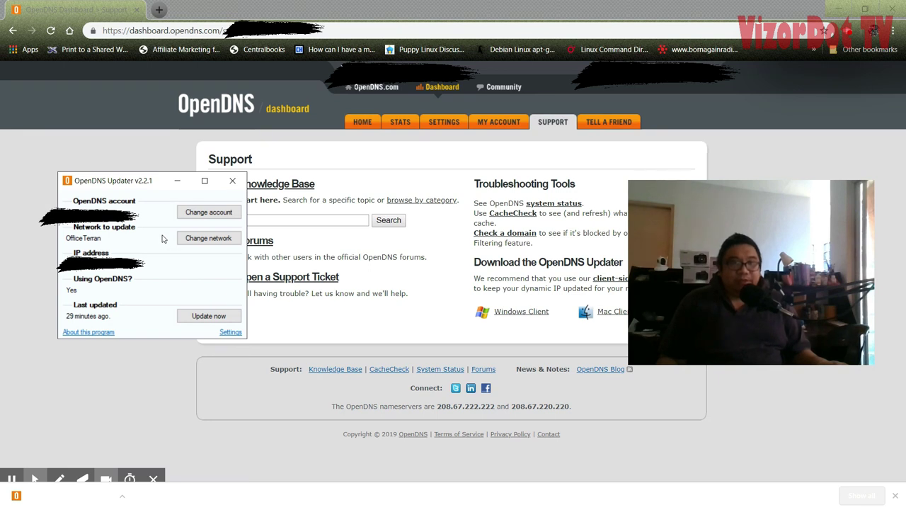
View the account sign-in form of OpenDNS Updater with its email and password fields, and dismiss it without signing in
left_click(196, 213)
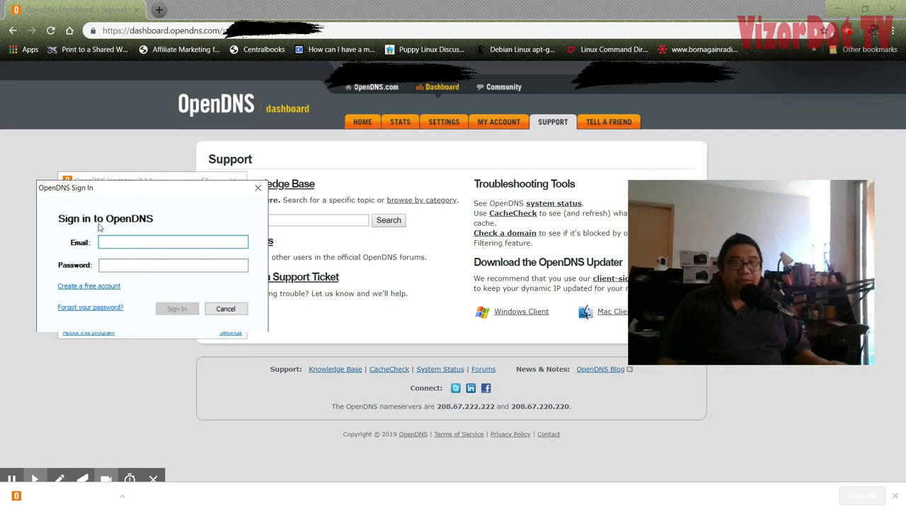
left_click(109, 244)
left_click(111, 265)
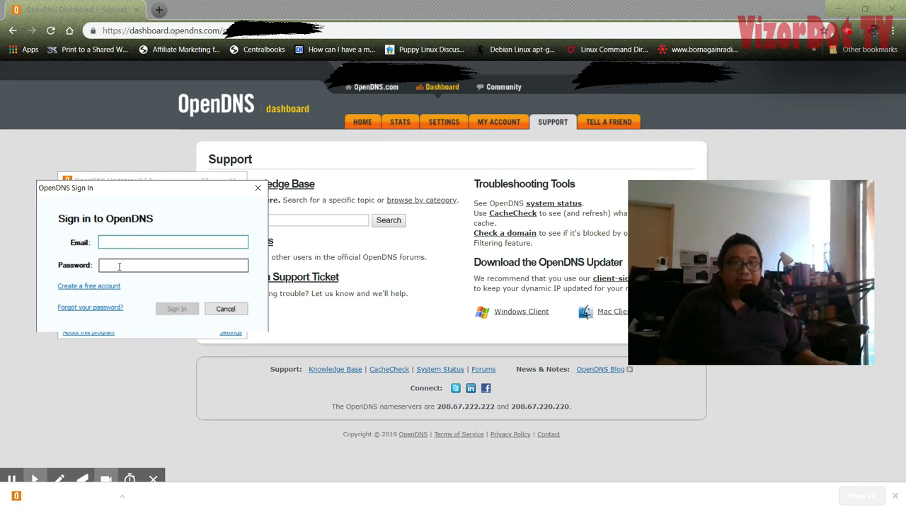
left_click(216, 309)
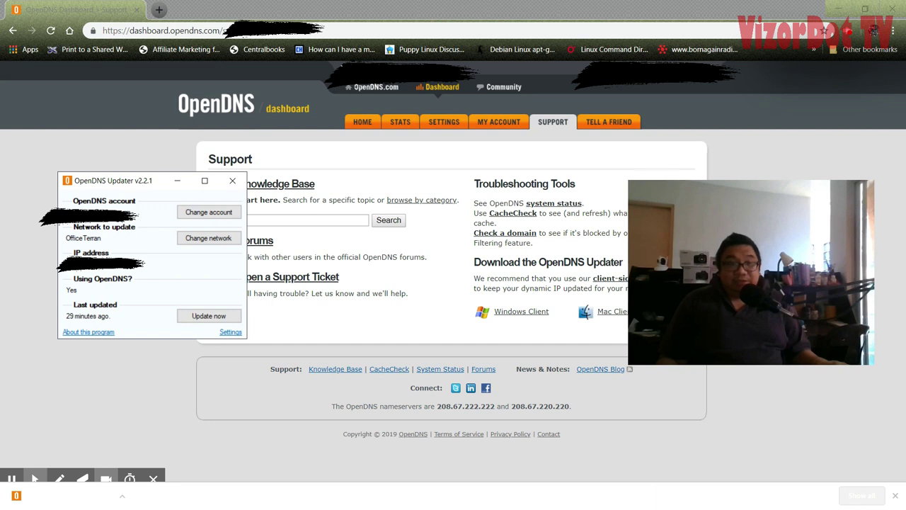
Log in to the TP-Link router's admin page at 192.168.10.110 and open its DHCP settings
left_click(446, 125)
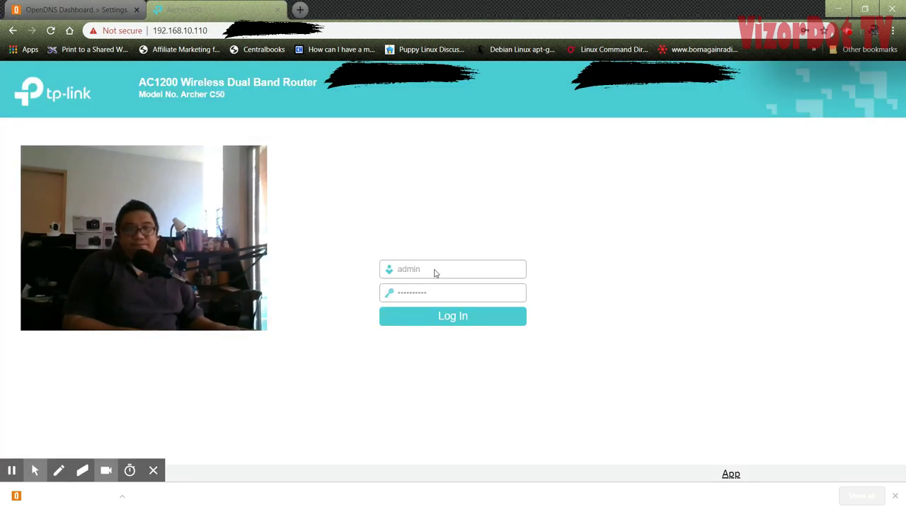
key("Return")
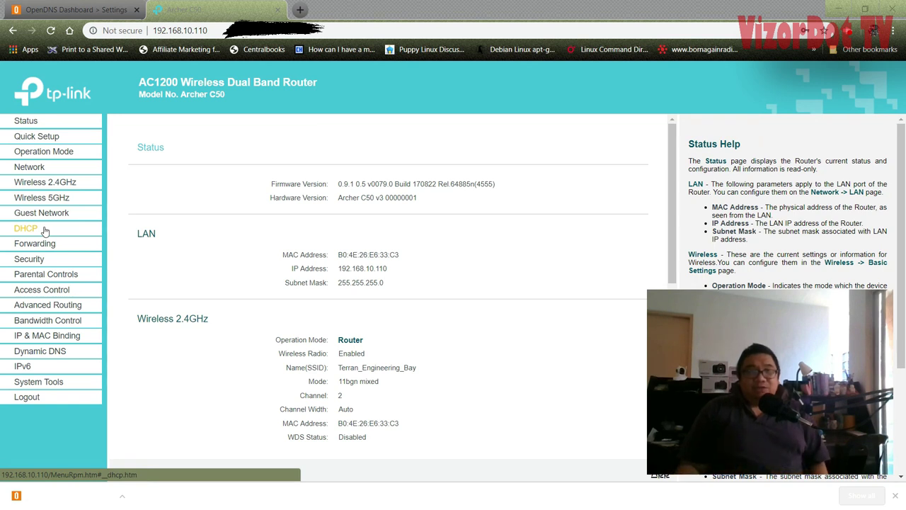
left_click(25, 228)
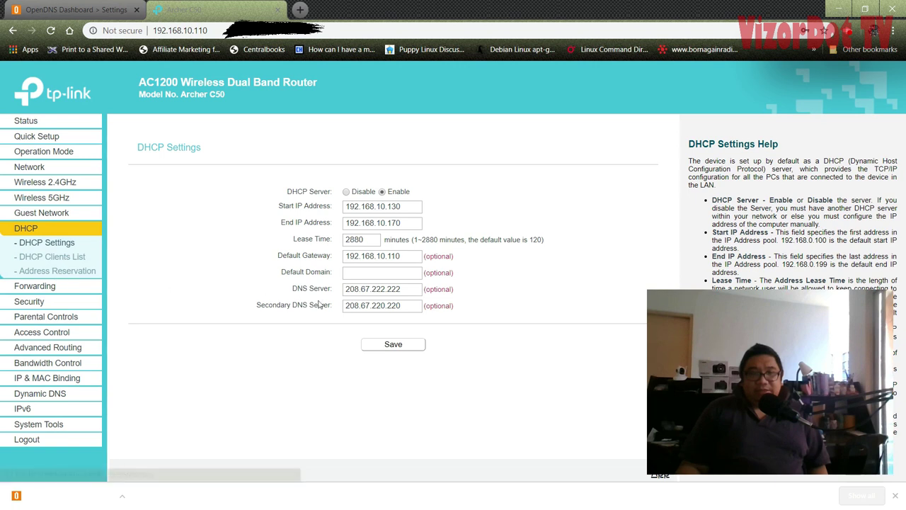
Check the router's DNS Server 208.67.222.222 and Secondary DNS Server 208.67.220.220 entries and save the DHCP settings
left_click_drag(415, 289, 311, 286)
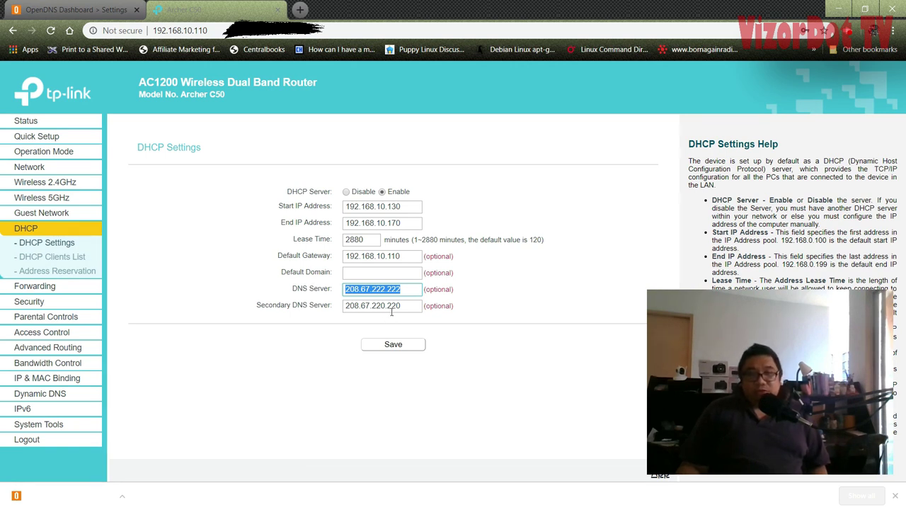
key("Tab")
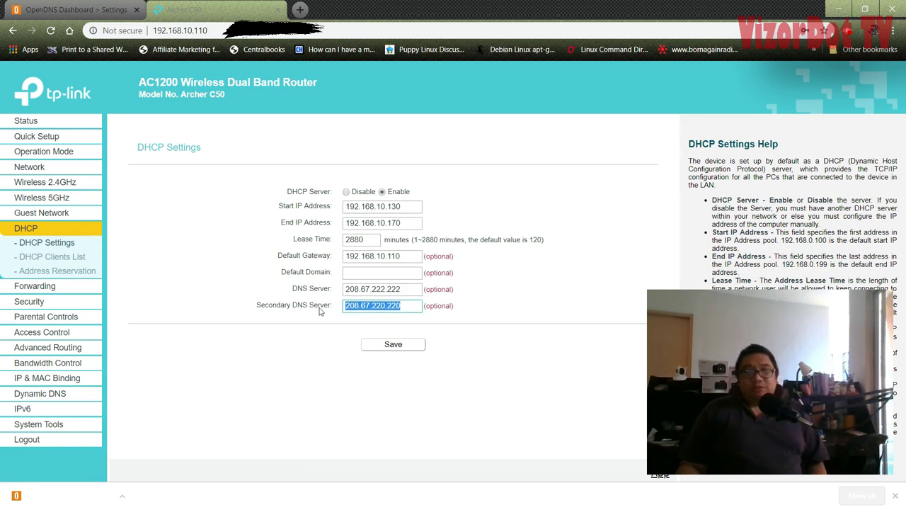
left_click(395, 351)
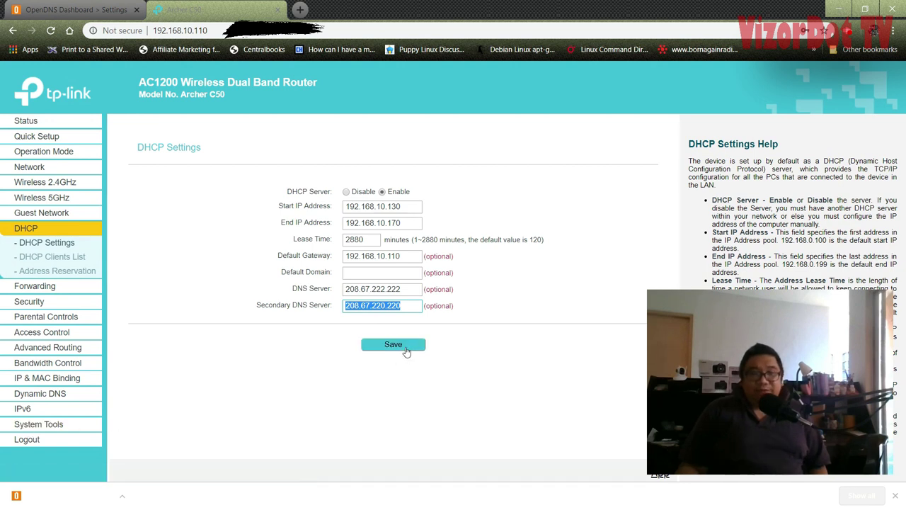
Open the router's System Tools and view its maintenance options, including Reboot
left_click(32, 423)
scroll(92, 430, "down", 1)
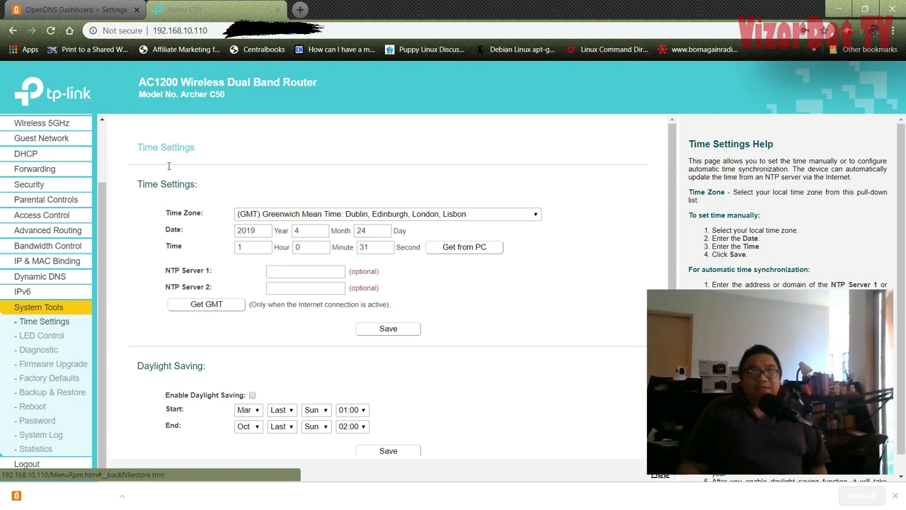
Switch back to the OpenDNS dashboard, view the OfficeTerran network's web content filtering settings, and return to the main Settings page
left_click(83, 7)
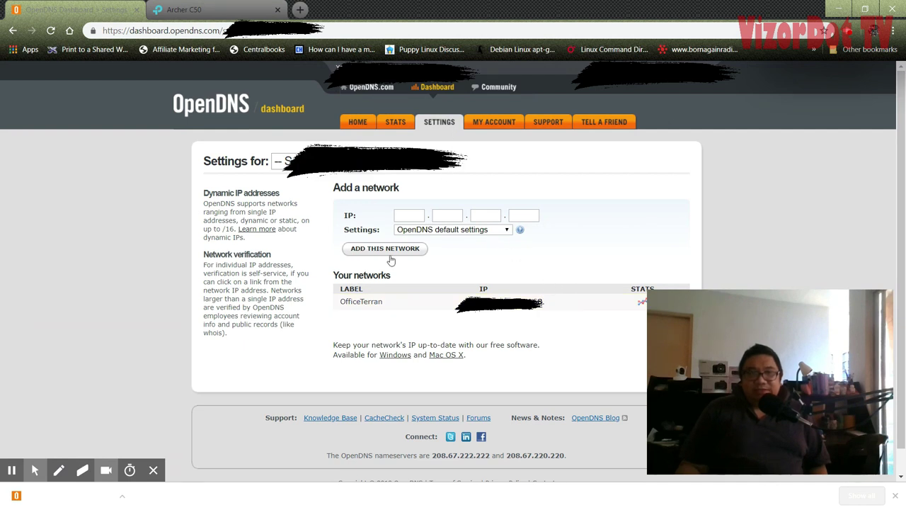
key("Down")
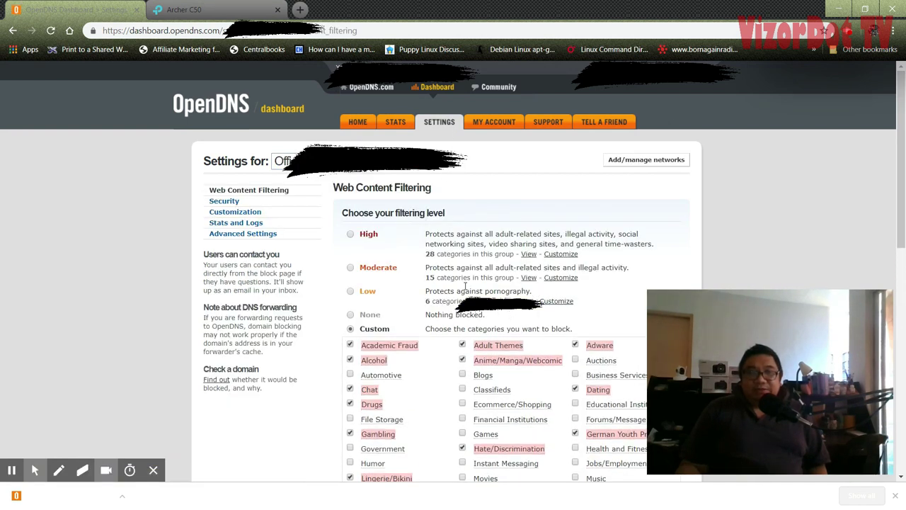
left_click(440, 124)
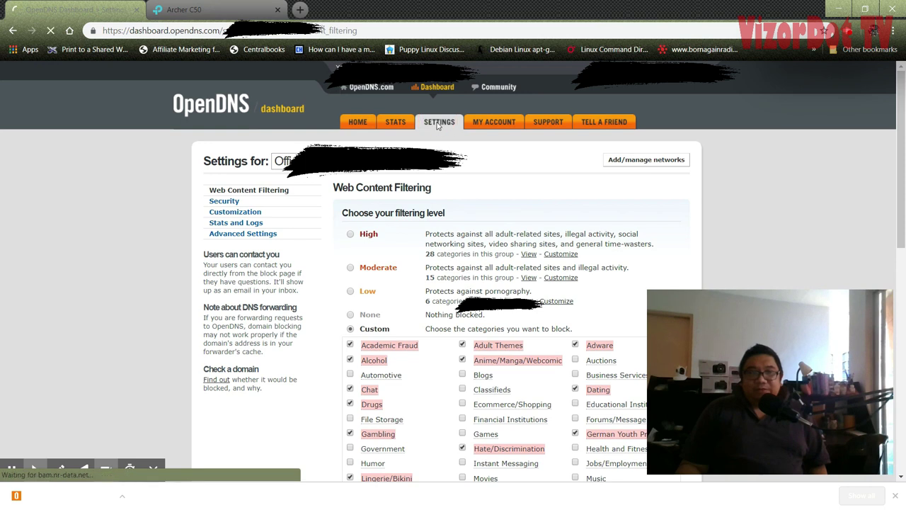